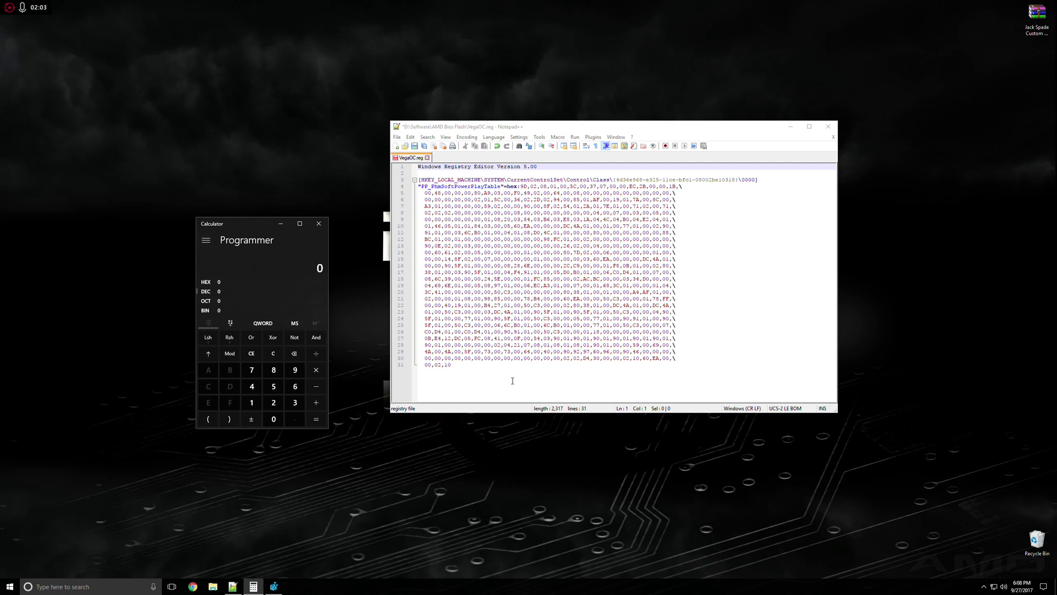
Select and deselect the PowerPlay table text, then move the Calculator beside Notepad++
left_click_drag(514, 376, 419, 166)
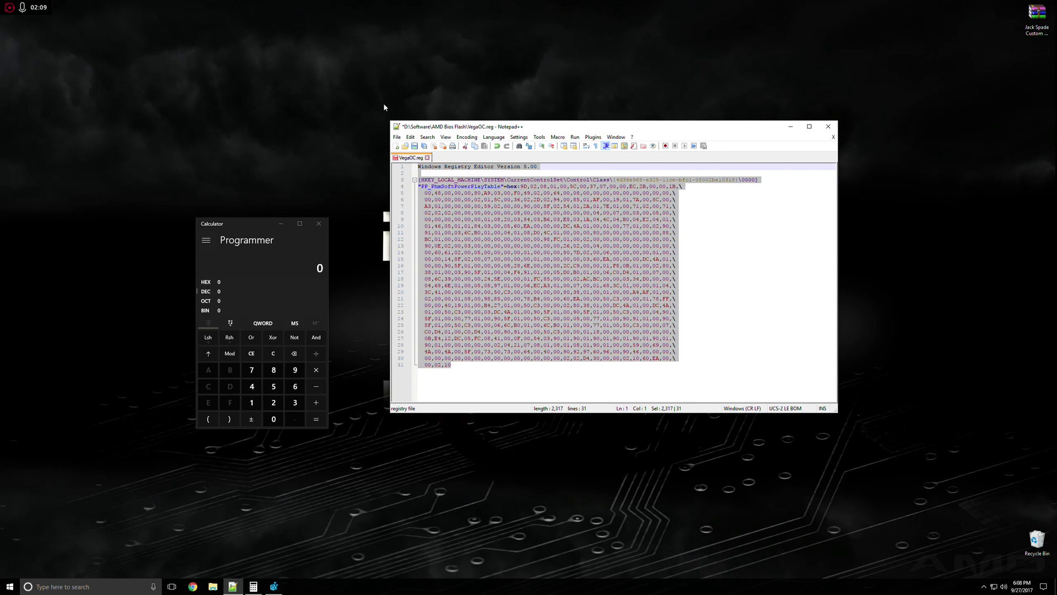
left_click(445, 376)
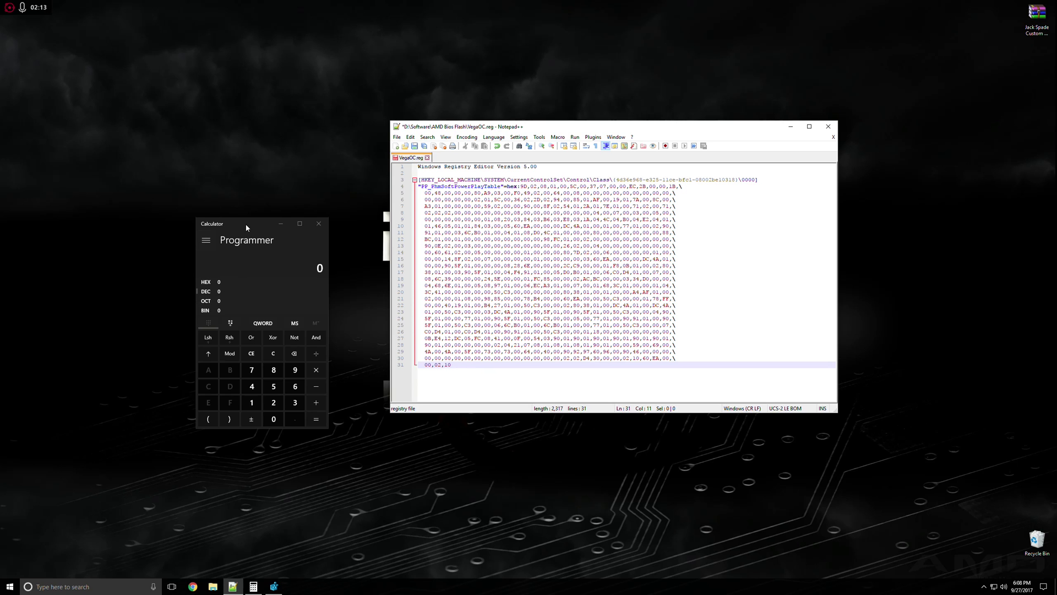
left_click_drag(246, 223, 218, 203)
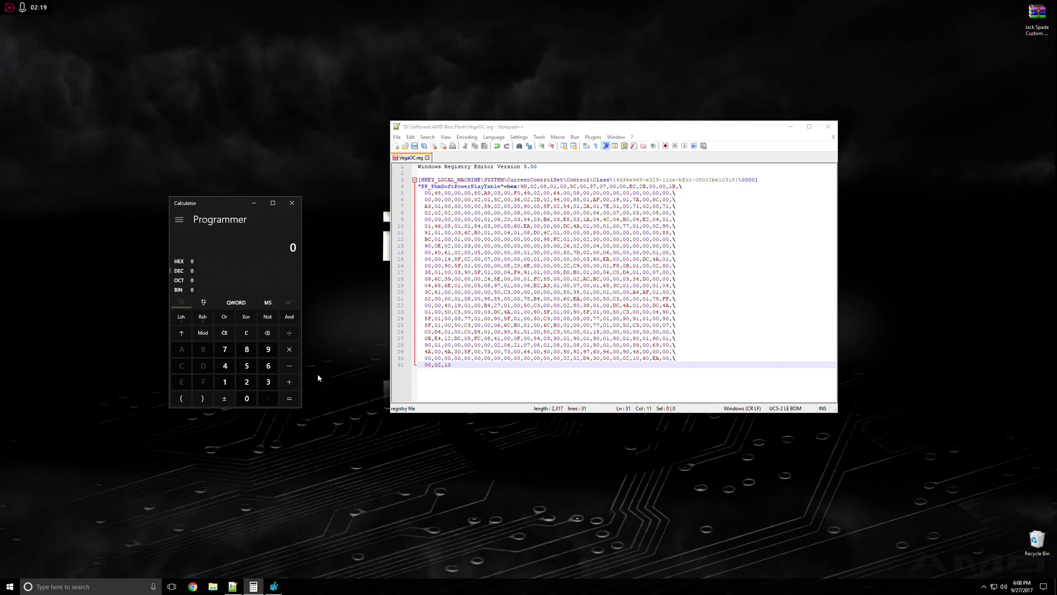
left_click_drag(230, 206, 292, 177)
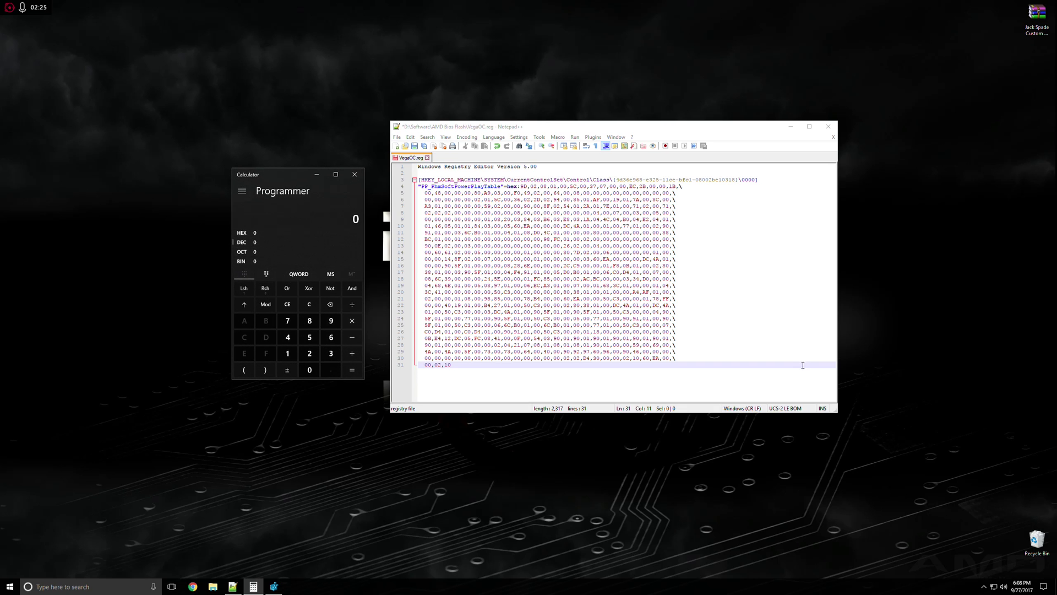
Select the 64 byte on line 5 and convert decimal 142 to hex 8E in Calculator
double_click(555, 192)
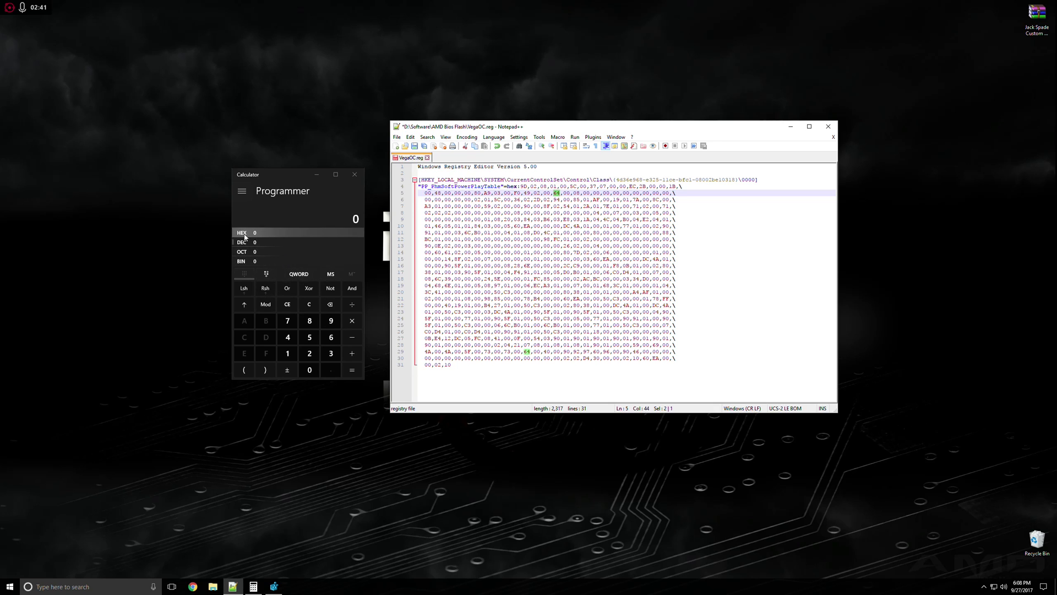
left_click(341, 255)
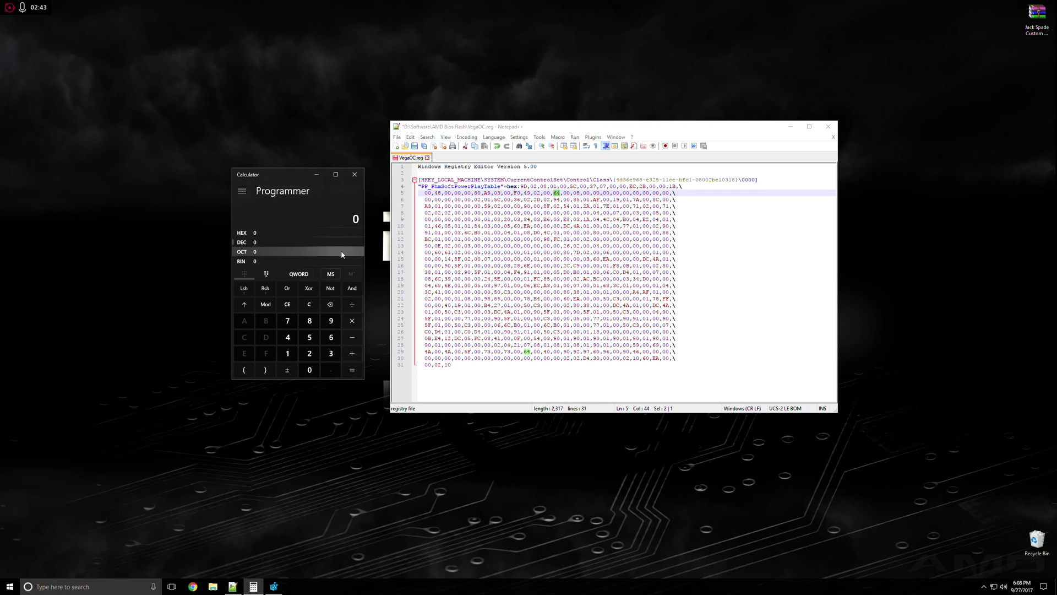
type("142")
left_click(269, 233)
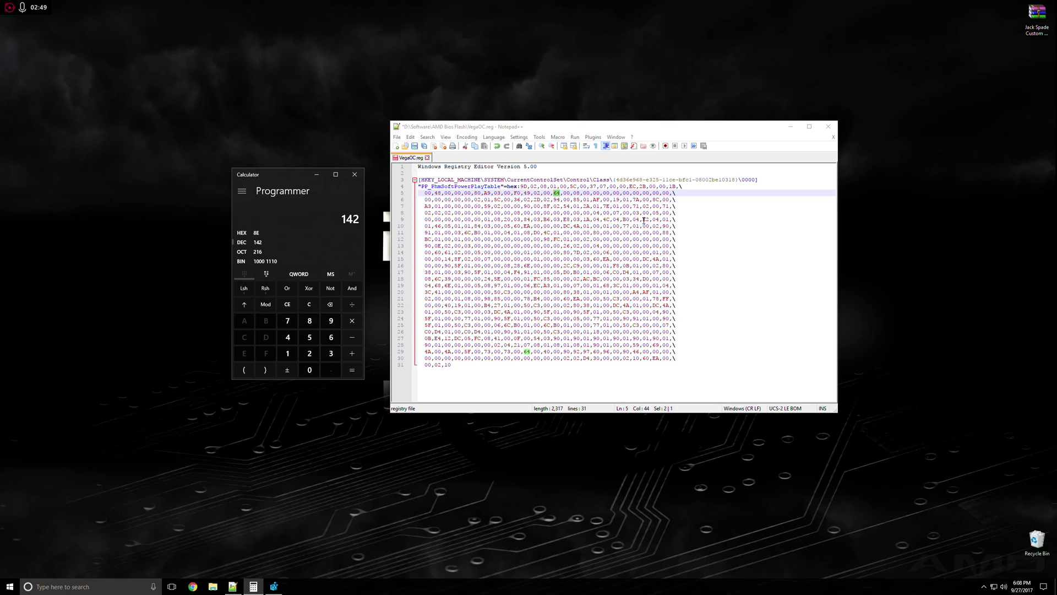
Select the E2,04 and B0,04 bytes on line 9 and enter 1250 in a cleared Calculator
left_click_drag(643, 219, 660, 220)
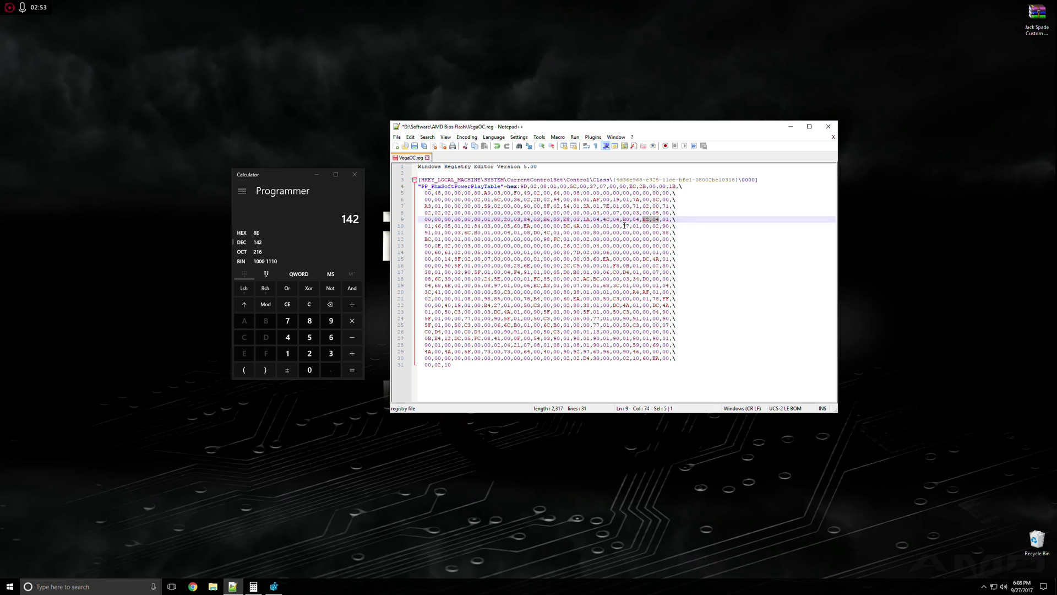
left_click_drag(623, 220, 660, 219)
left_click(278, 243)
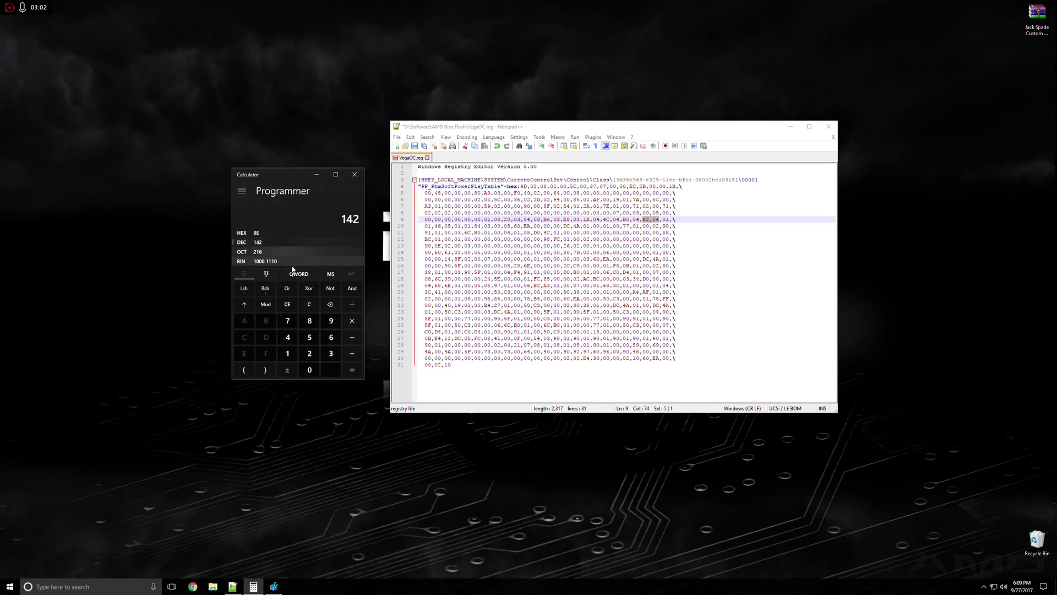
left_click(306, 307)
left_click(315, 305)
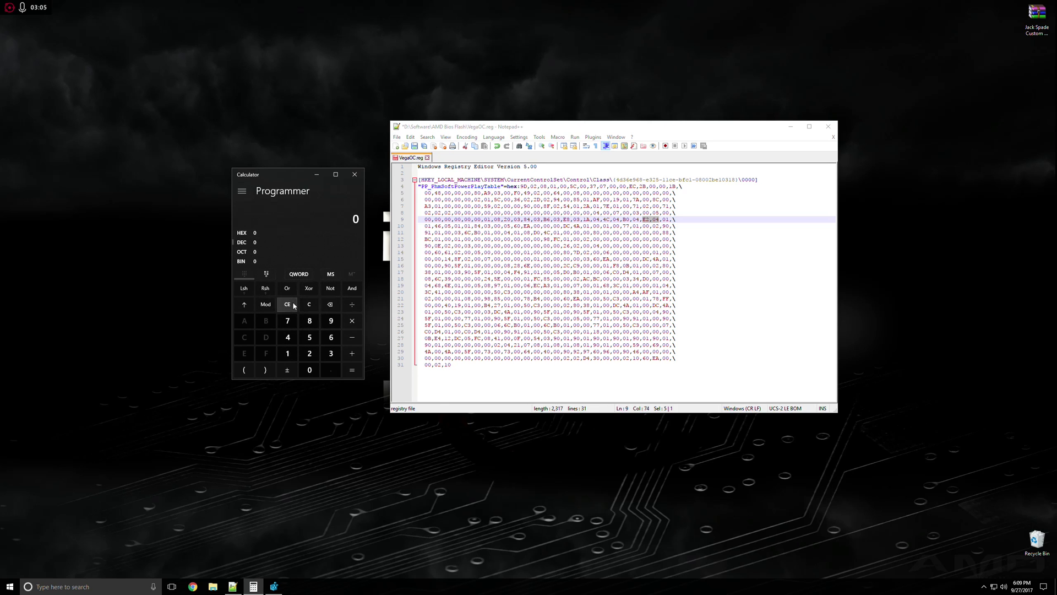
type("1250")
Retype the B0,04 bytes on line 9 and undo the accidental deletion on line 15
left_click_drag(623, 220, 638, 221)
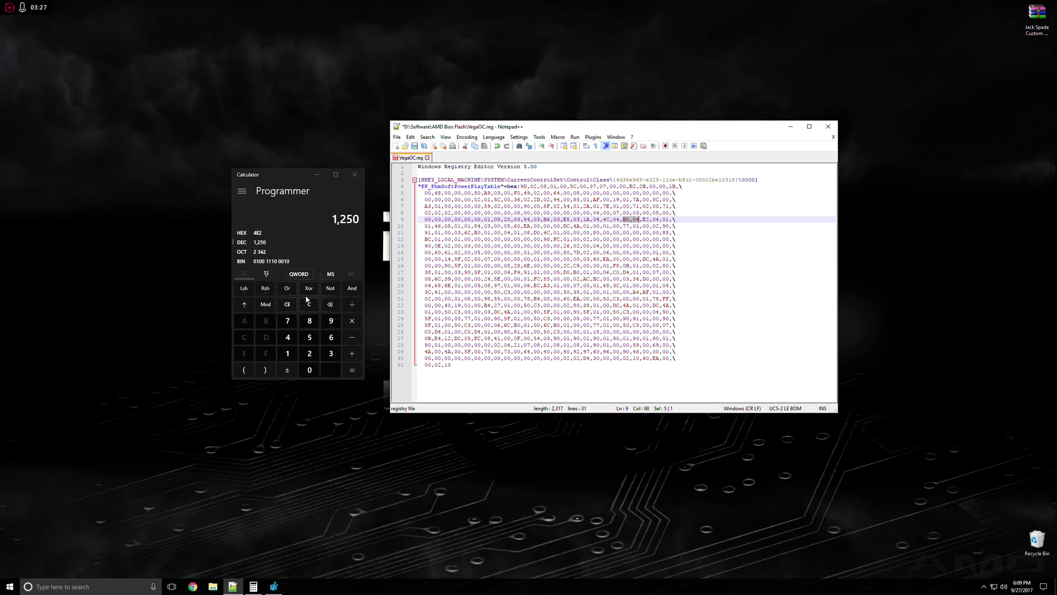
key("BackSpace")
key("BackSpace")
key("BackSpace")
type("4,B0,04")
key("Down")
key("Down")
key("Down")
key("Down")
key("Down")
key("Down")
key("Home")
key("Right")
key("Right")
key("Right")
key("Right")
key("Right")
key("Right")
key("Right")
key("Right")
key("Right")
key("Delete")
key("Delete")
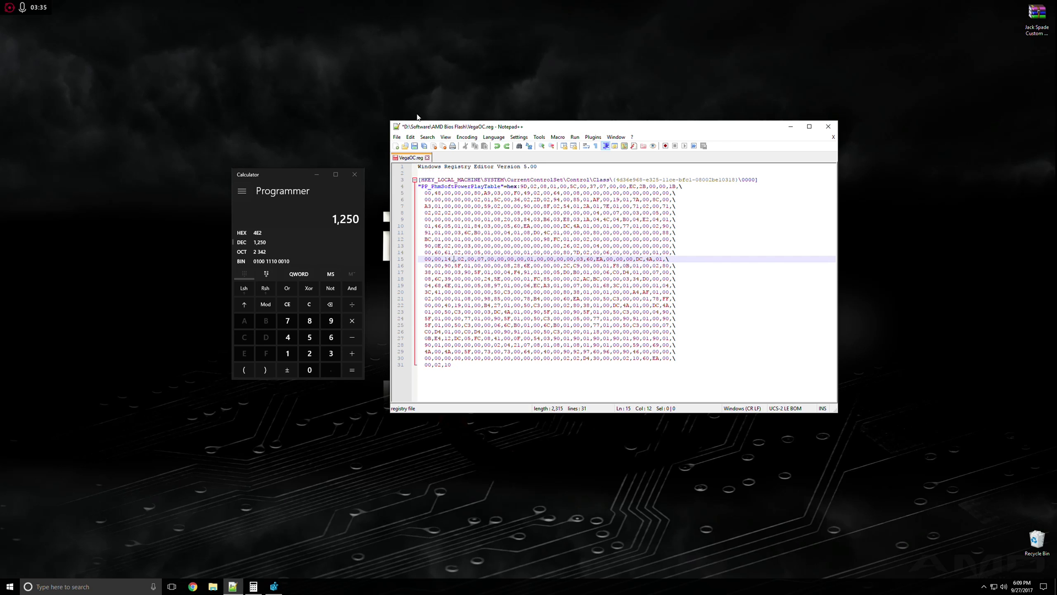
left_click(410, 137)
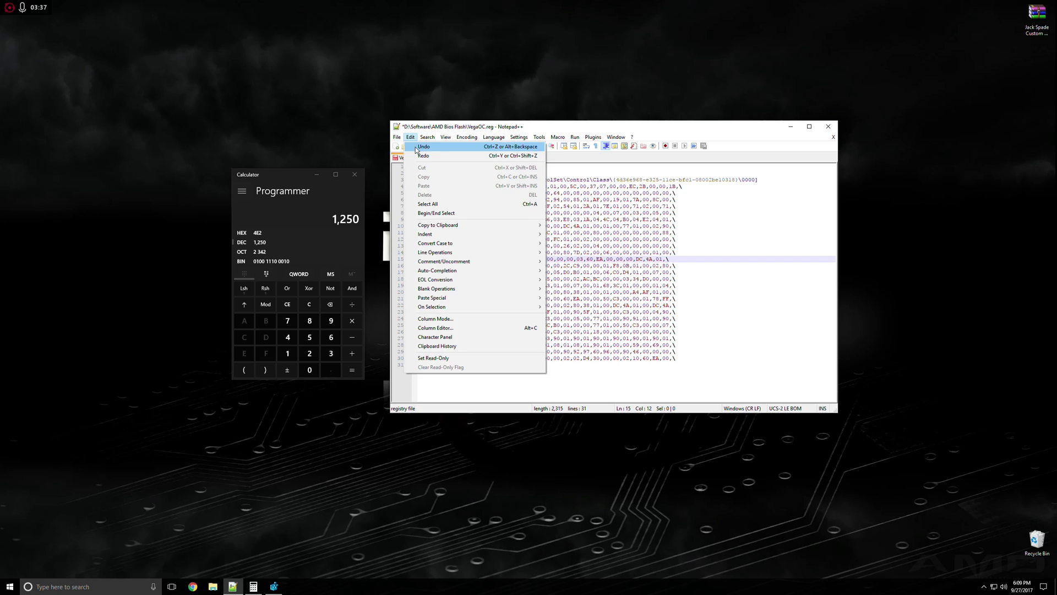
left_click(417, 147)
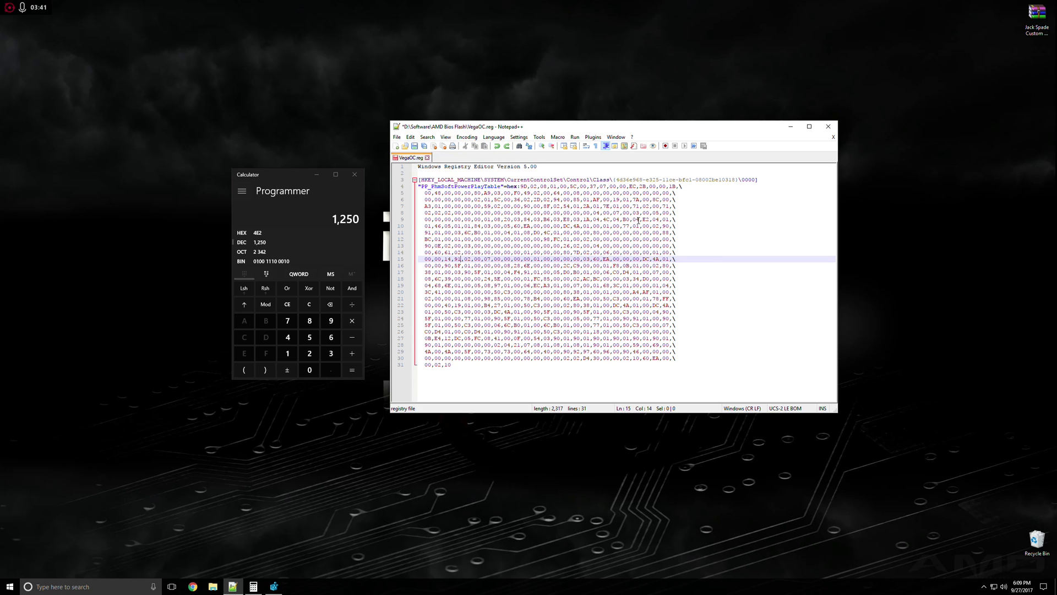
Reselect B0,04 on line 9 and confirm 1200 converts to hex 4B0
left_click_drag(639, 220, 624, 220)
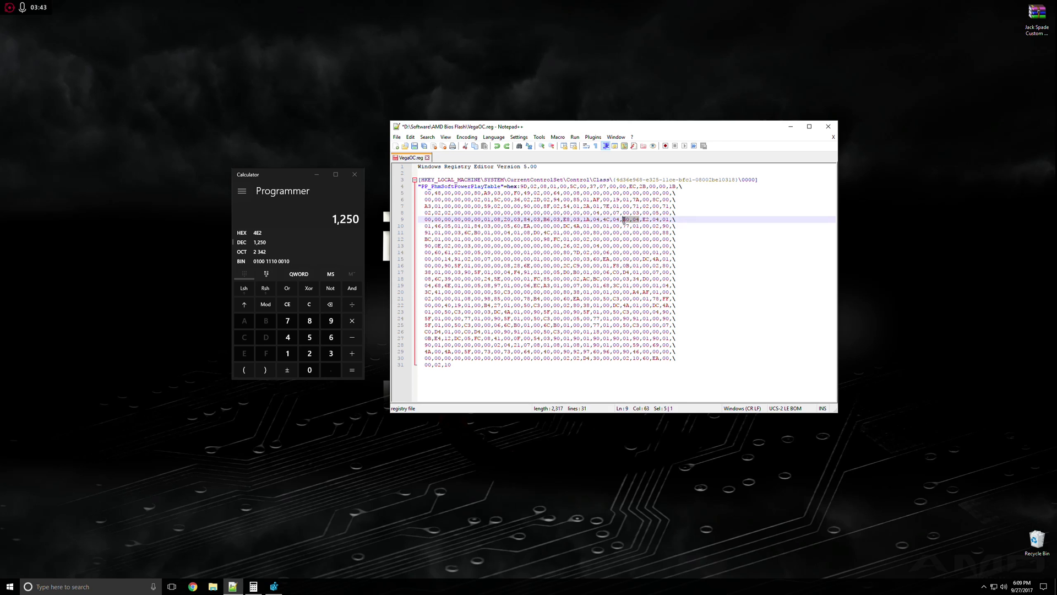
left_click(295, 306)
left_click(288, 353)
left_click(309, 353)
left_click(310, 370)
left_click(310, 369)
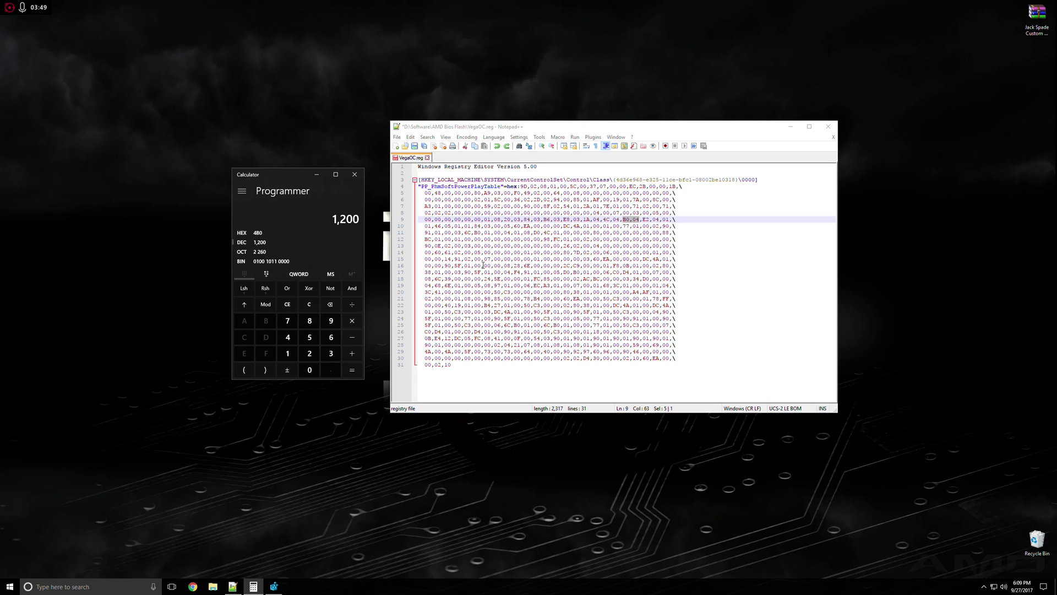
Select the 14,91,02 clock bytes on line 15 and convert 167700 to hex 28F14 in Calculator
mouse_move(472, 259)
left_mouse_down()
mouse_move(448, 260)
mouse_move(470, 259)
left_mouse_up()
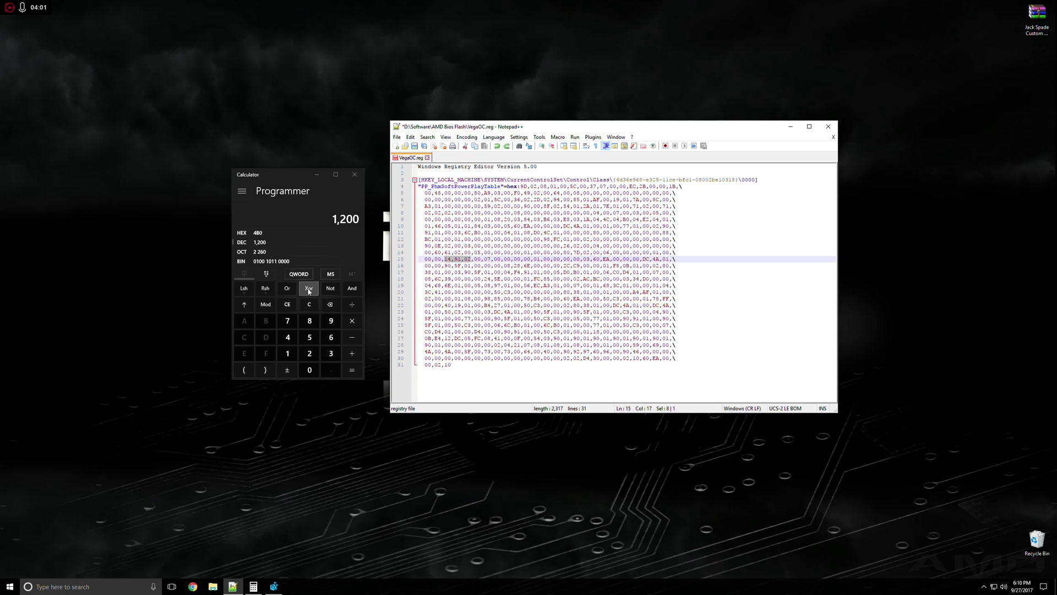
left_click(295, 306)
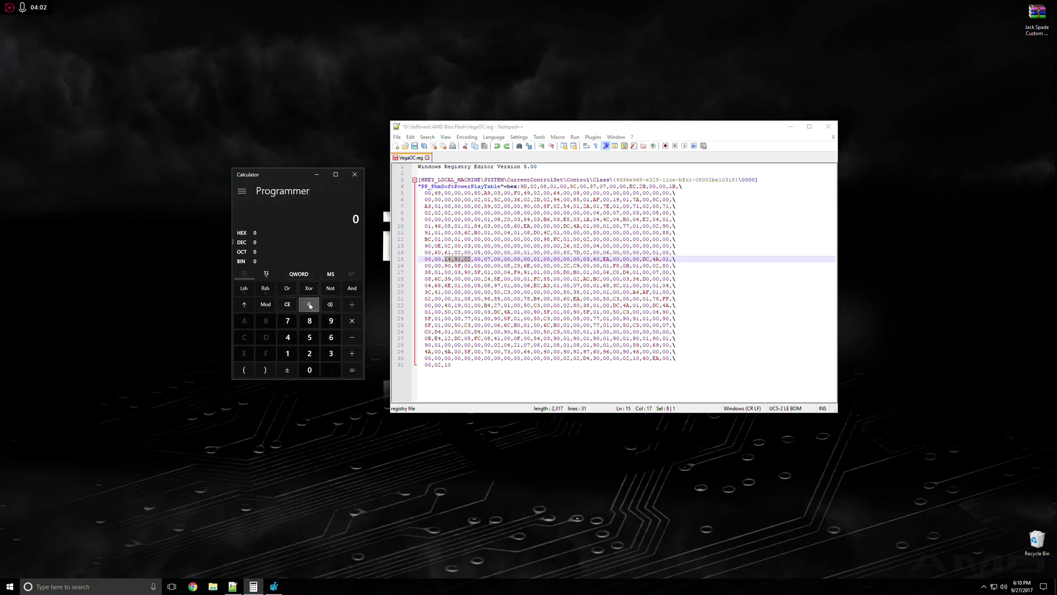
left_click(287, 354)
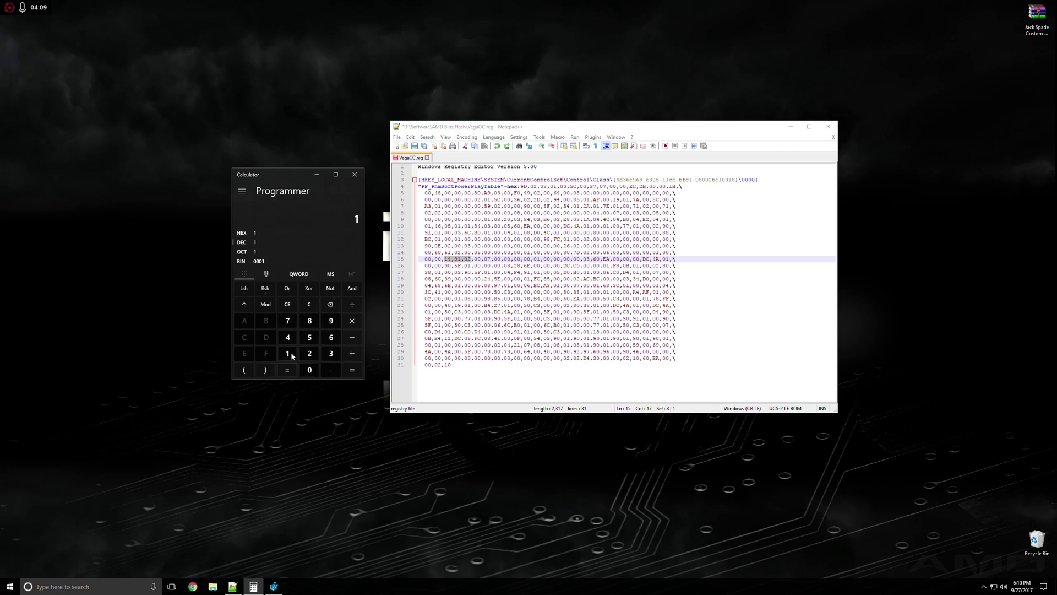
key("6")
key("8")
key("7")
key("7")
key("BackSpace")
key("0")
key("0")
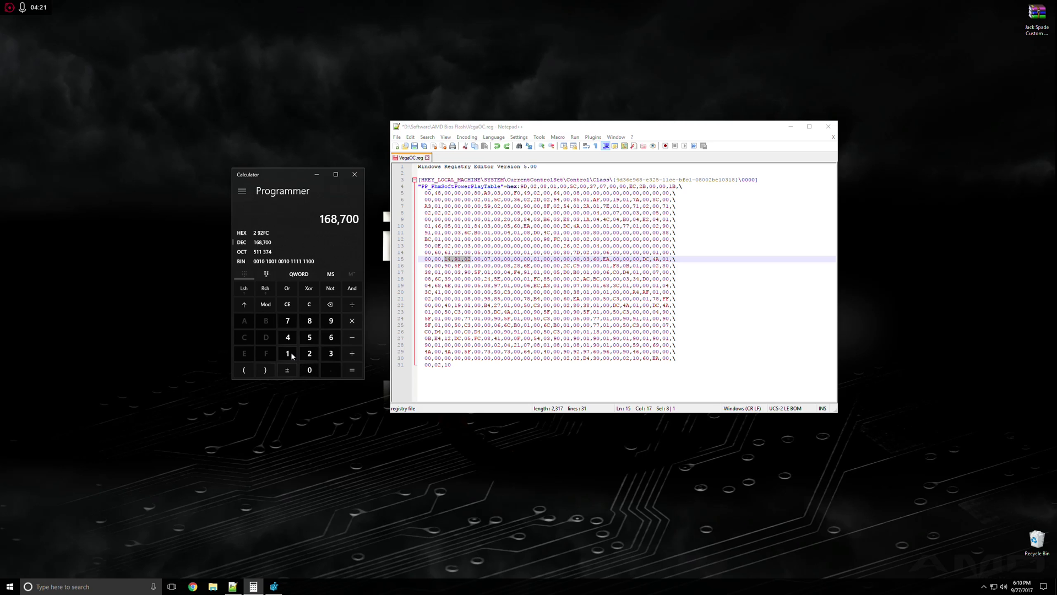
key("BackSpace")
key("BackSpace")
key("BackSpace")
key("BackSpace")
key("7")
key("7")
key("0")
key("0")
Replace the 91 byte with 8F on line 15
left_click(463, 260)
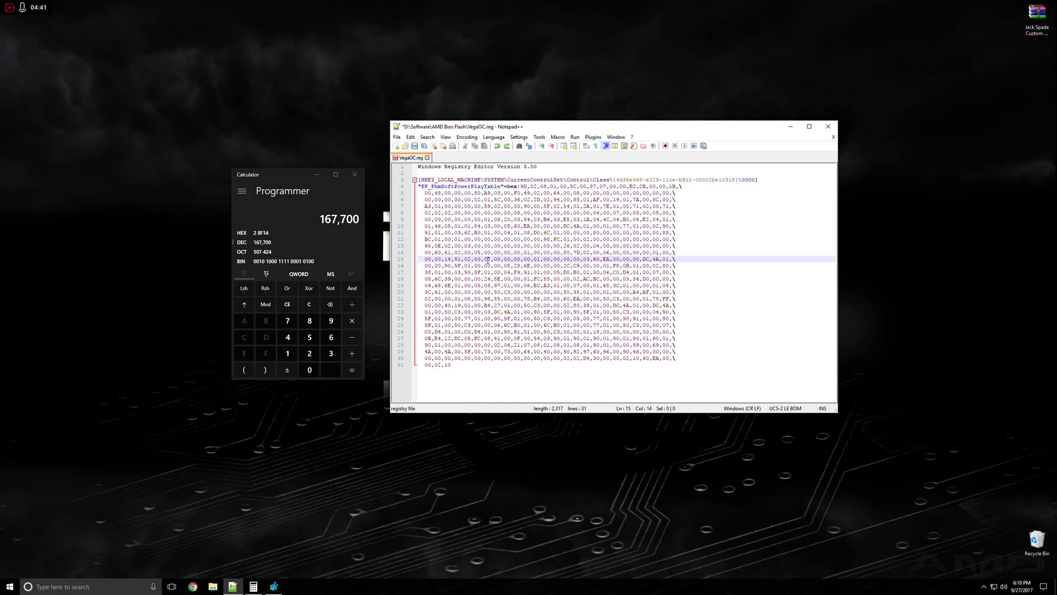
key("BackSpace")
key("BackSpace")
type("8F")
left_click_drag(608, 253, 563, 252)
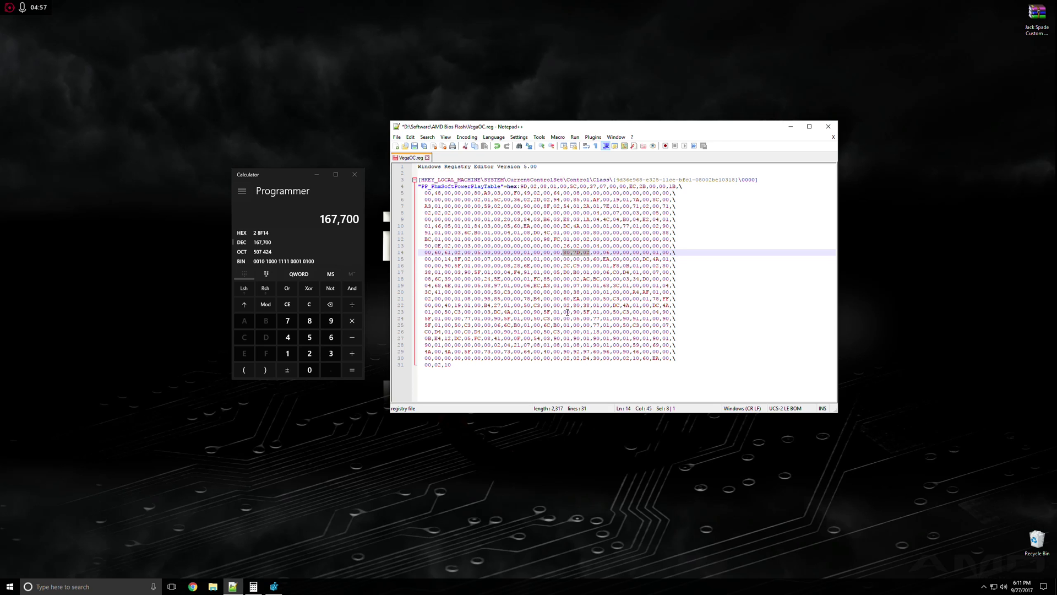
left_click(287, 304)
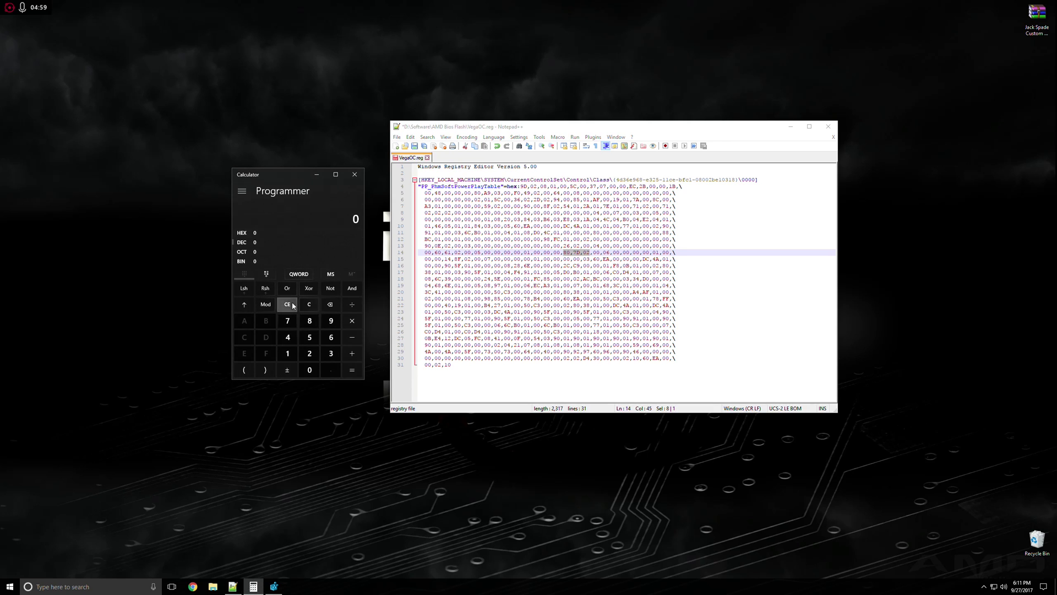
left_click(288, 353)
left_click(331, 337)
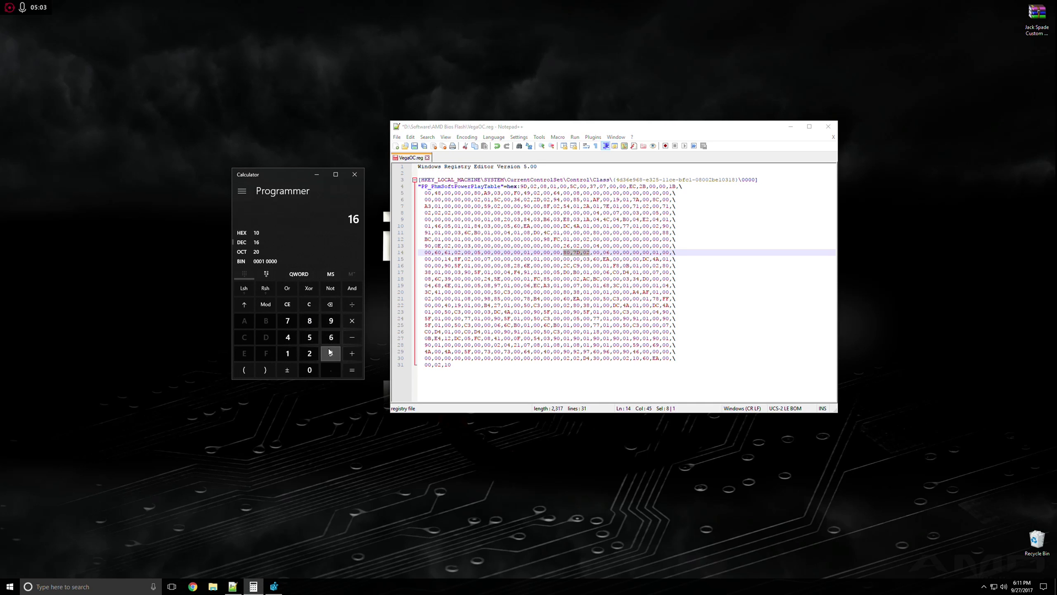
left_click(331, 353)
left_click(310, 353)
double_click(316, 370)
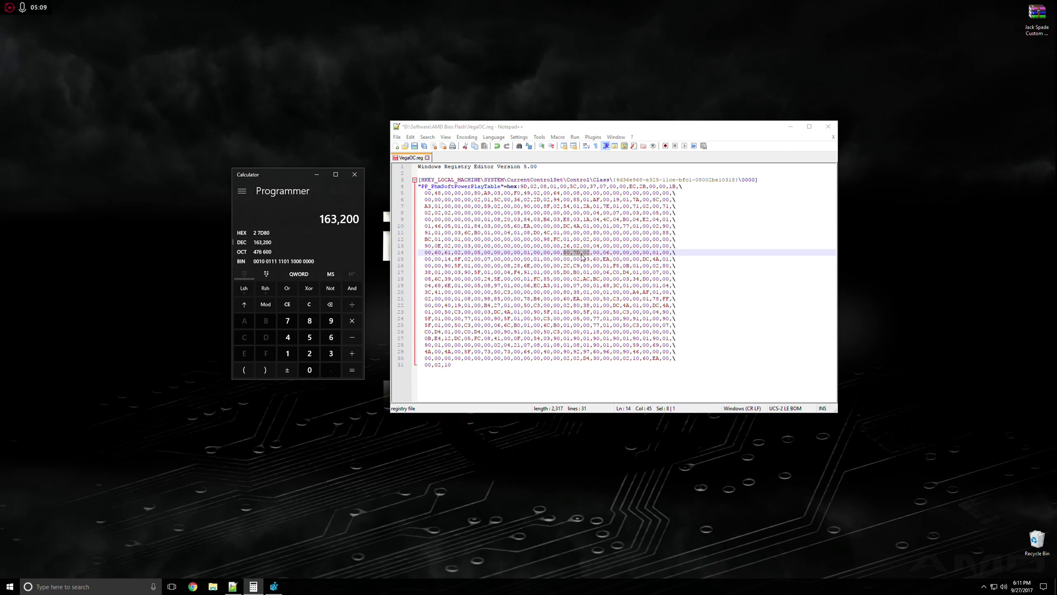
left_click(290, 306)
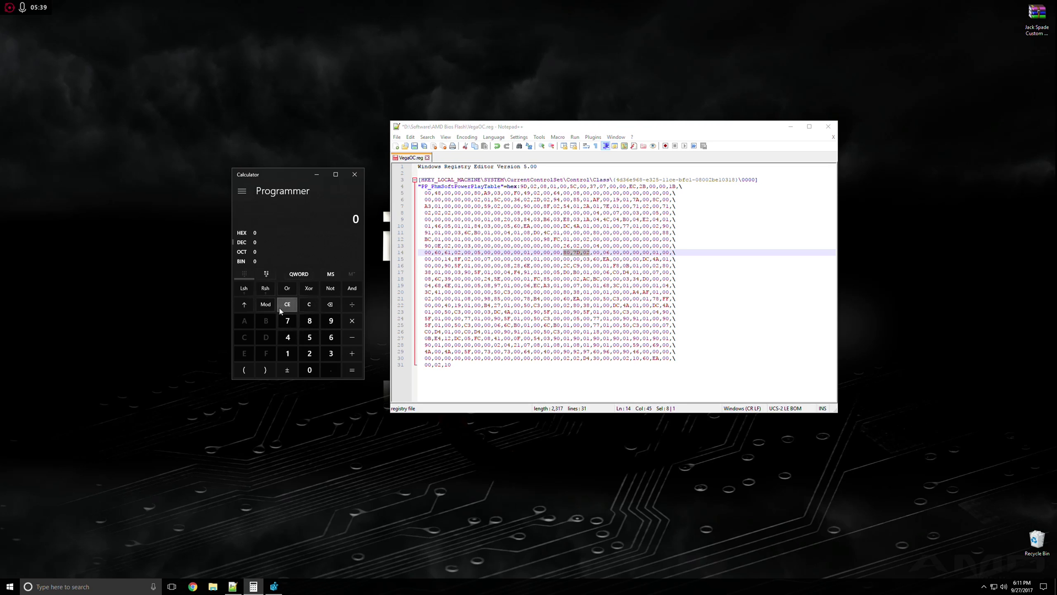
Convert 110500 to hex 1AFA4 and check it against the A4,AF,01 bytes on line 20
double_click(288, 353)
left_click(309, 370)
left_click(309, 337)
left_click(309, 369)
left_click(310, 370)
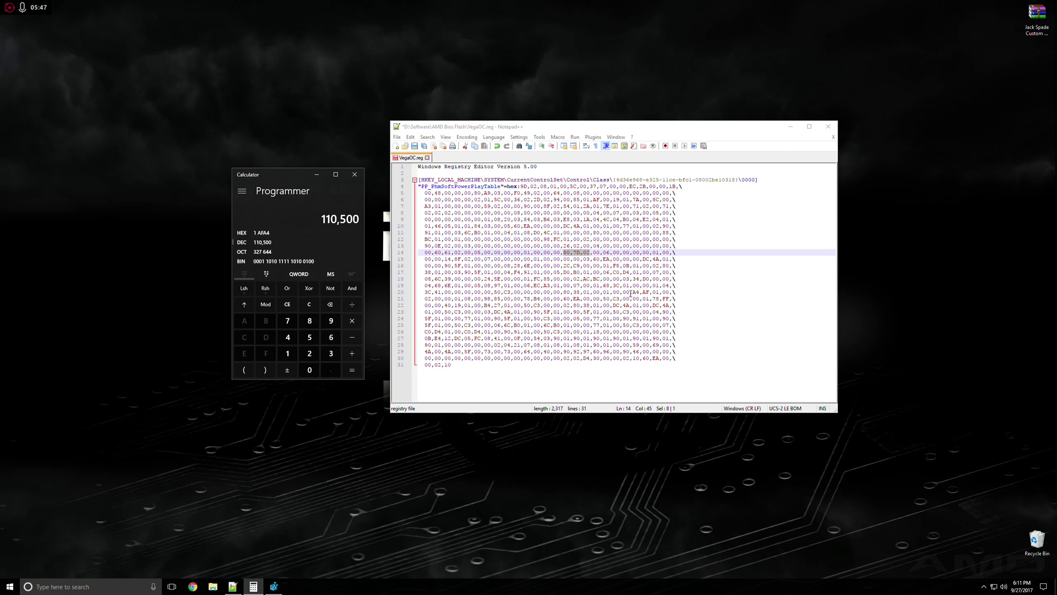
left_click_drag(633, 292, 660, 293)
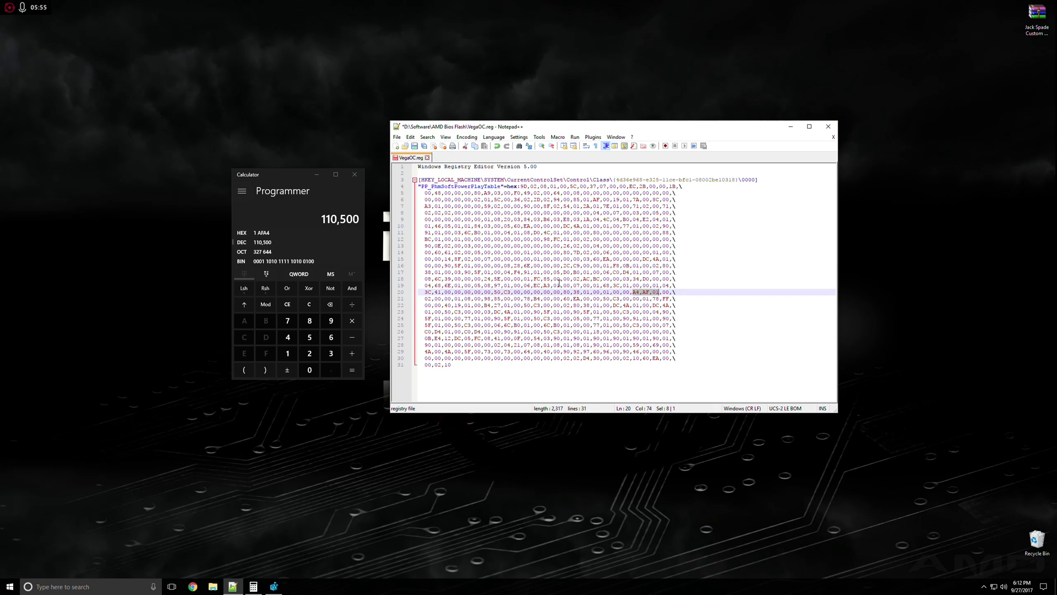
Save VegaOC.reg and clear the Calculator to 0
left_click(558, 358)
left_click(526, 365)
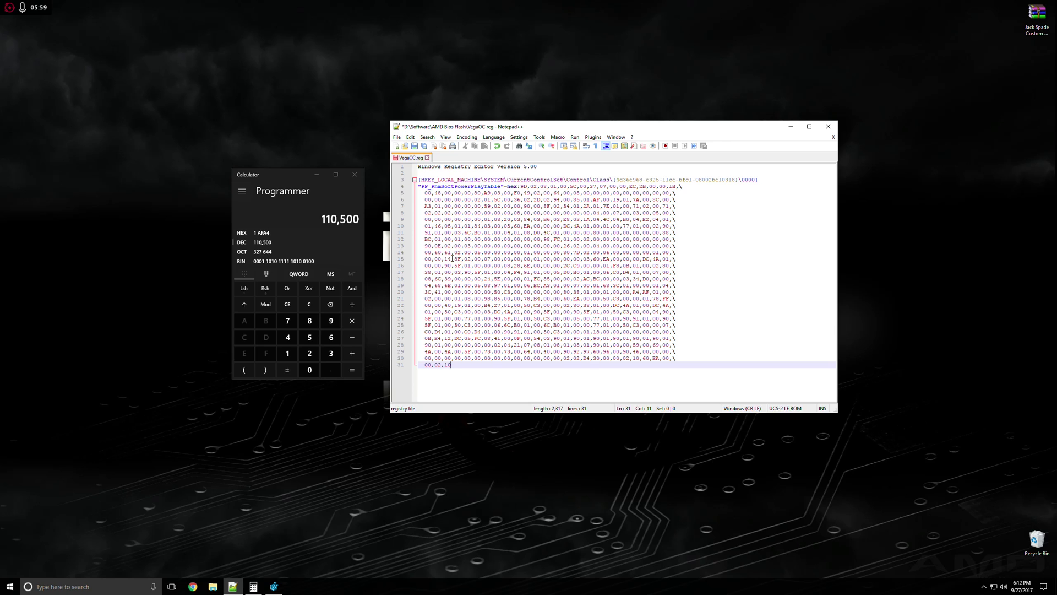
left_click(415, 145)
left_click(294, 308)
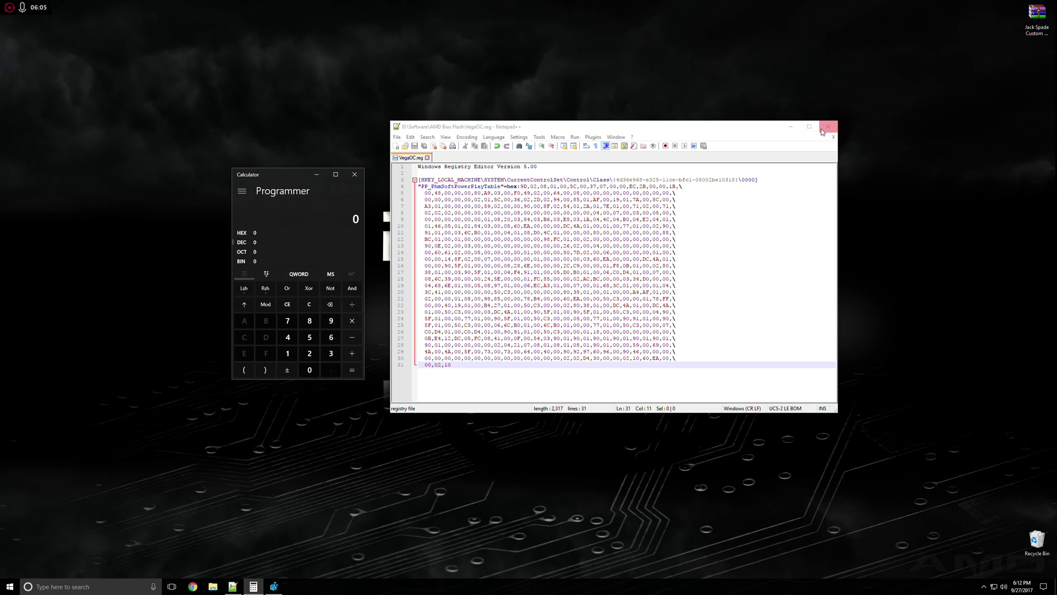
Close Notepad++ and browse File Explorer to D:\Software\AMD Bios Flash
left_click(825, 131)
left_click(213, 586)
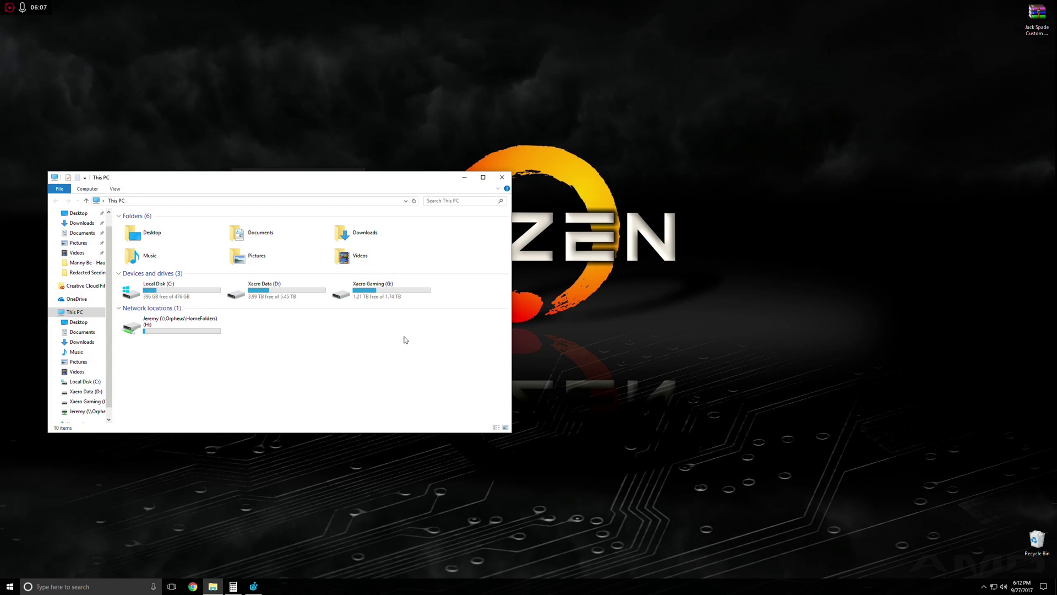
double_click(307, 289)
double_click(135, 329)
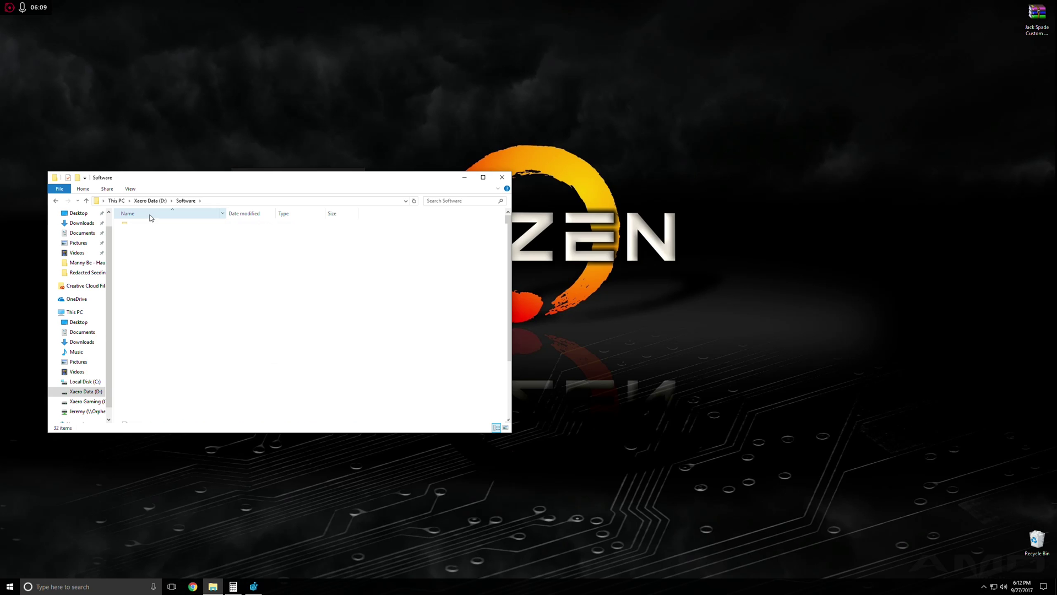
double_click(143, 232)
scroll(154, 386, "down", 4)
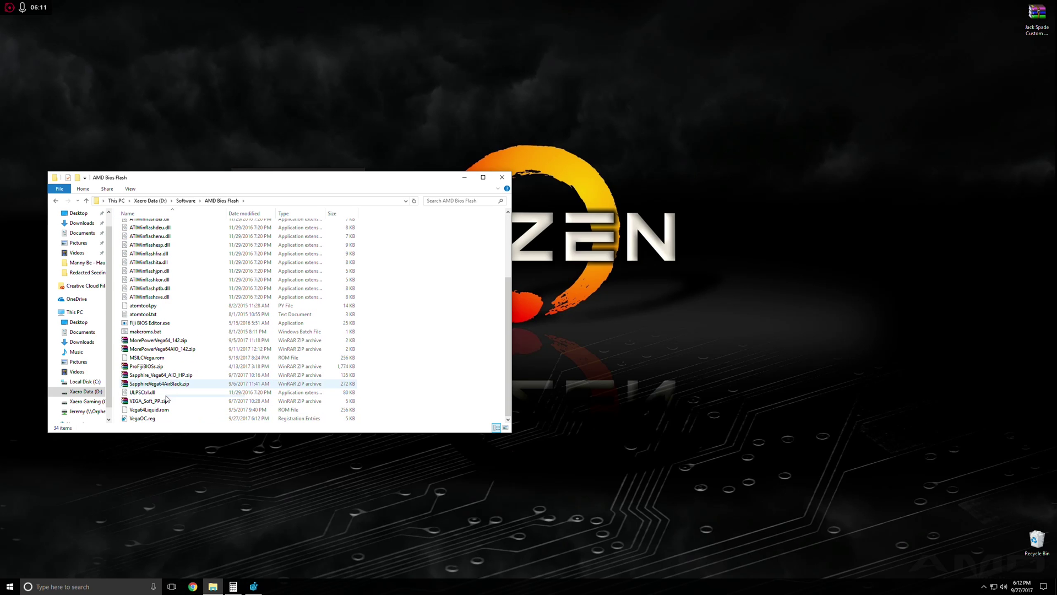
Merge VegaOC.reg into the registry, confirming all prompts, and close the folder window
double_click(143, 418)
left_click(484, 344)
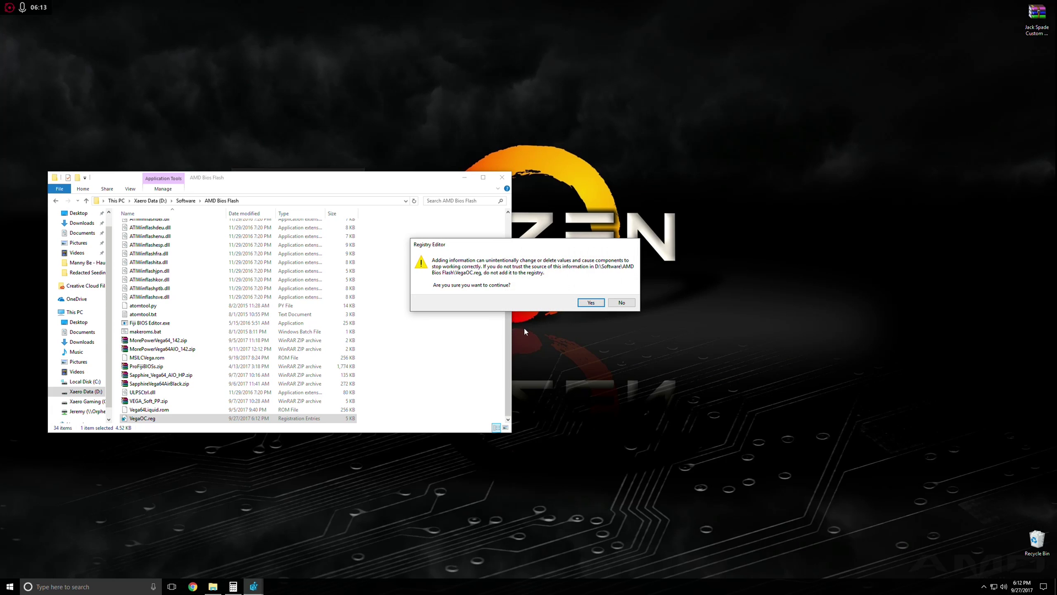
left_click(591, 303)
left_click(622, 296)
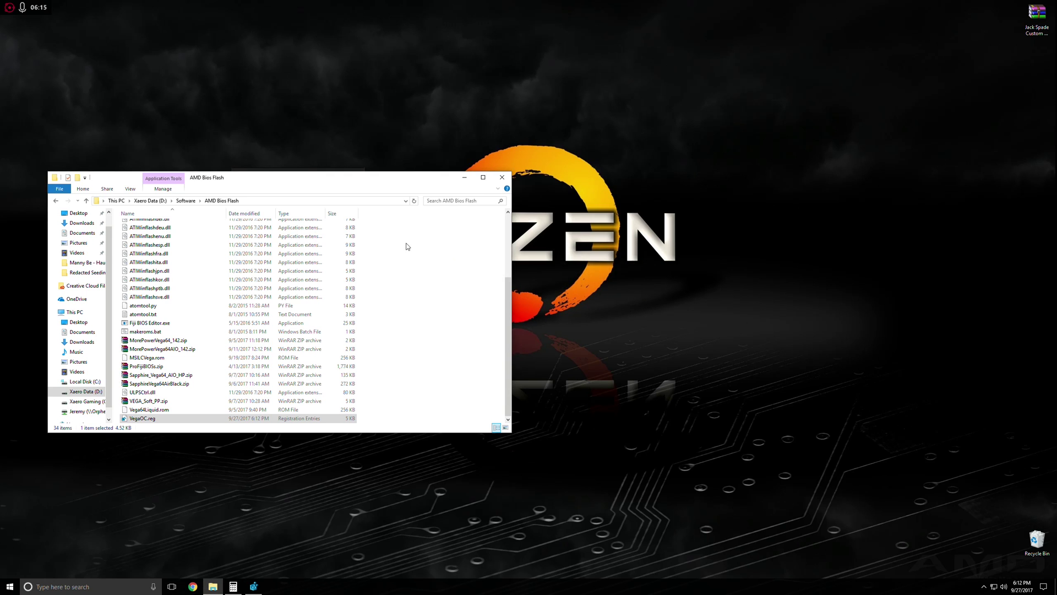
left_click(502, 177)
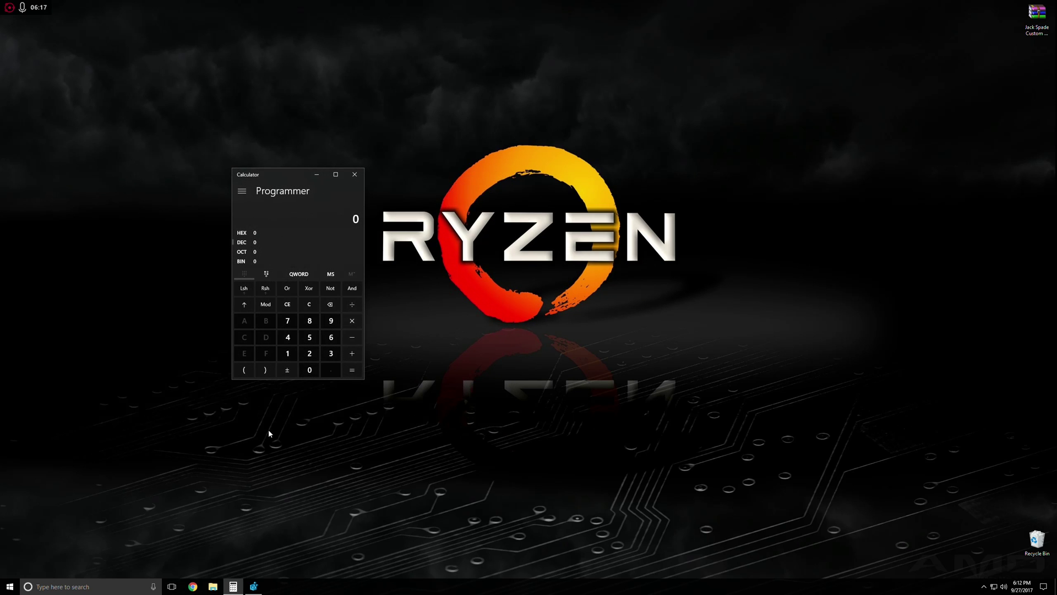
Inspect the PP_PhmSoftPowerPlayTable binary data in Registry Editor, cancel without changes, and close it
left_click(253, 586)
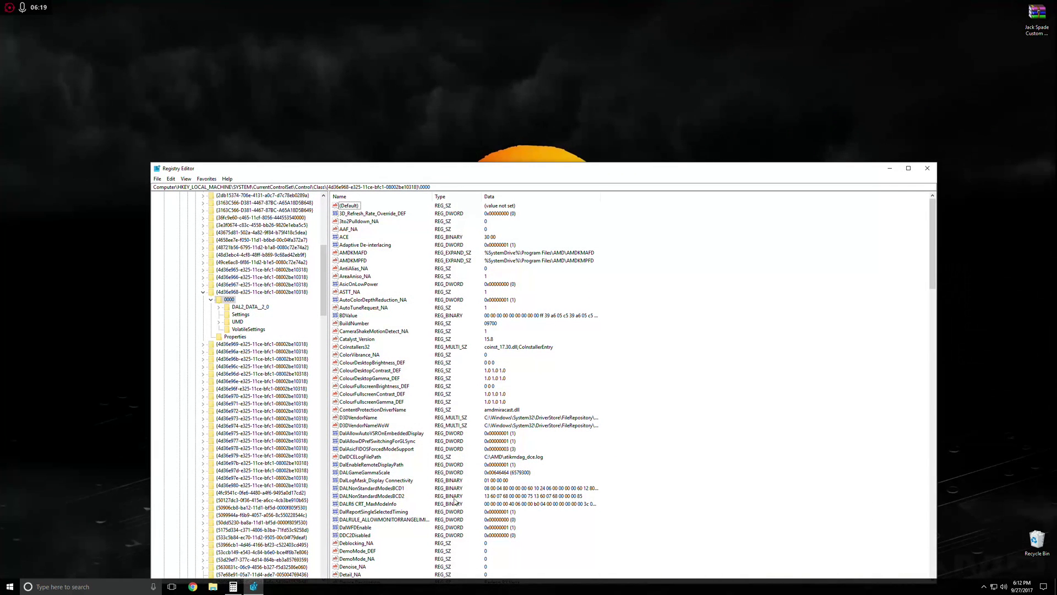
scroll(405, 422, "down", 11)
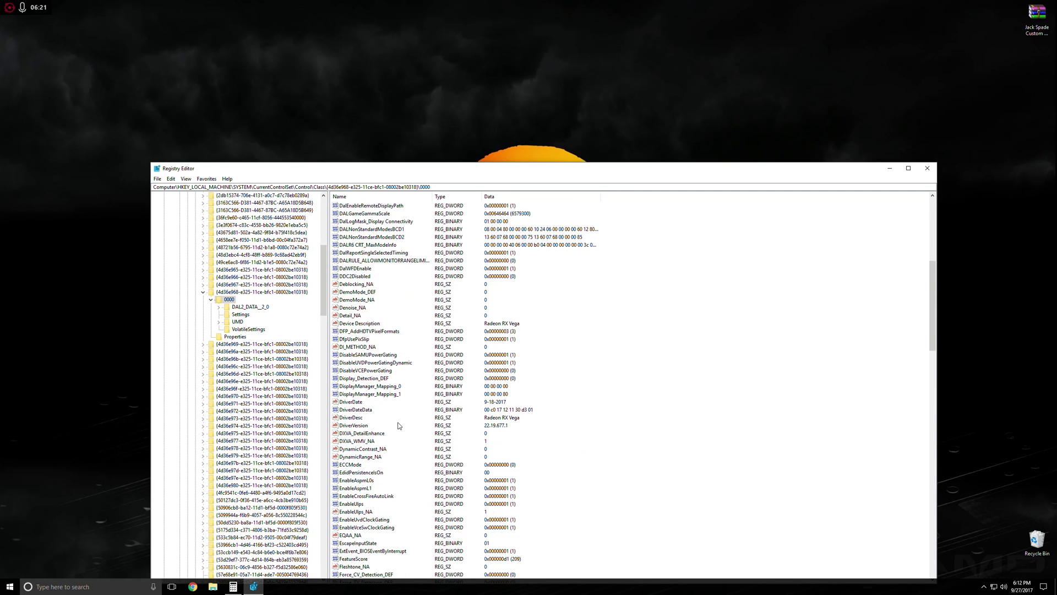
scroll(399, 424, "down", 20)
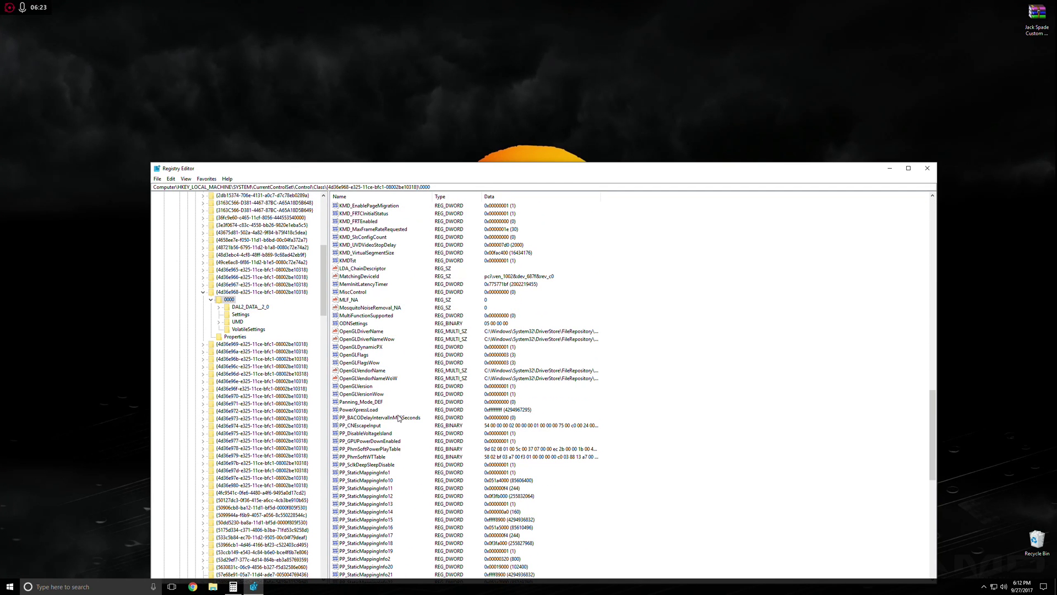
double_click(380, 449)
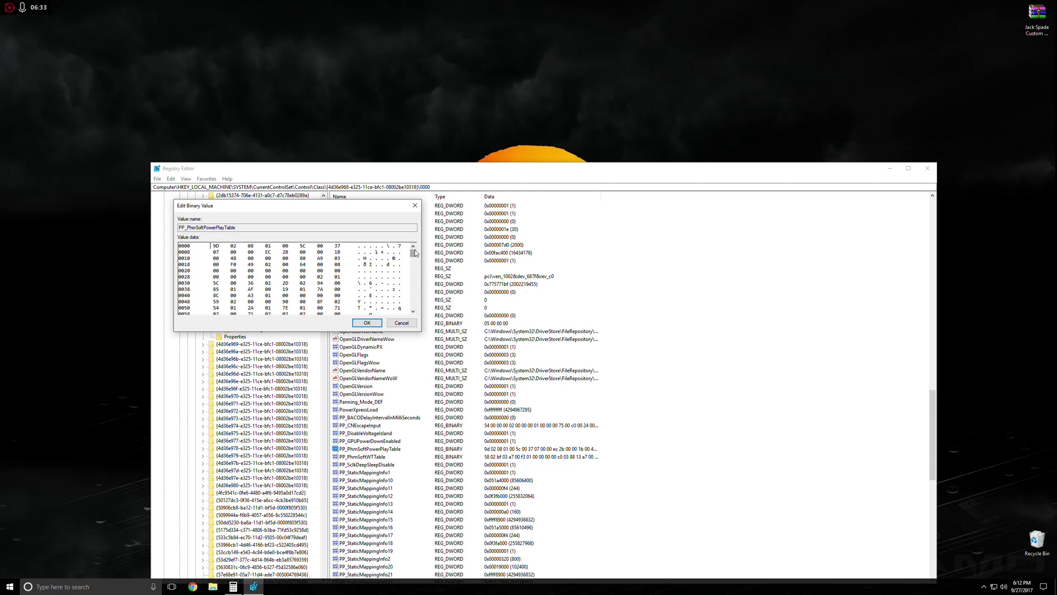
scroll(413, 275, "down", 3)
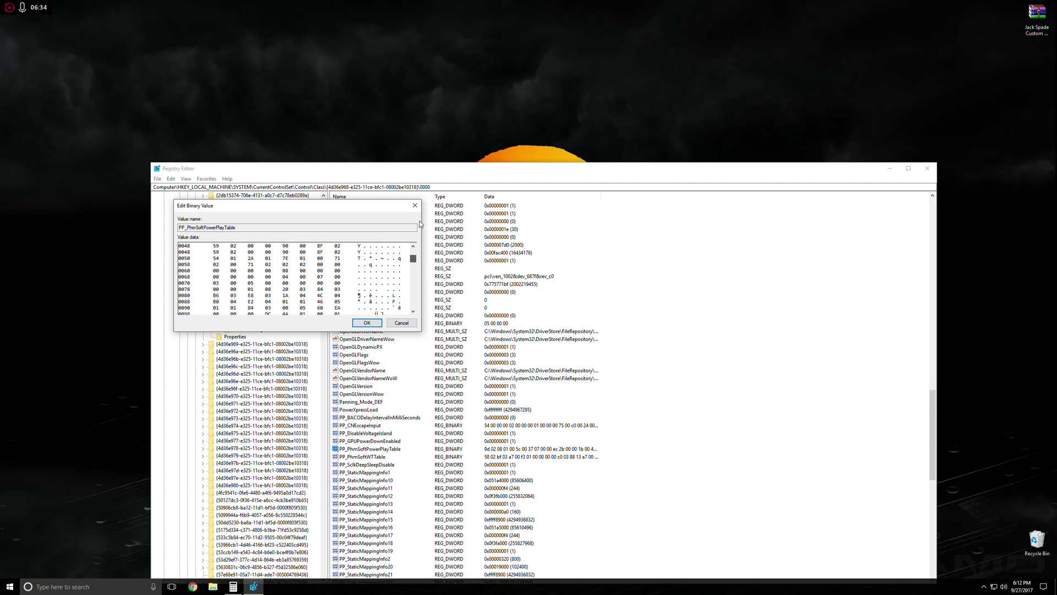
left_click(402, 323)
left_click(928, 168)
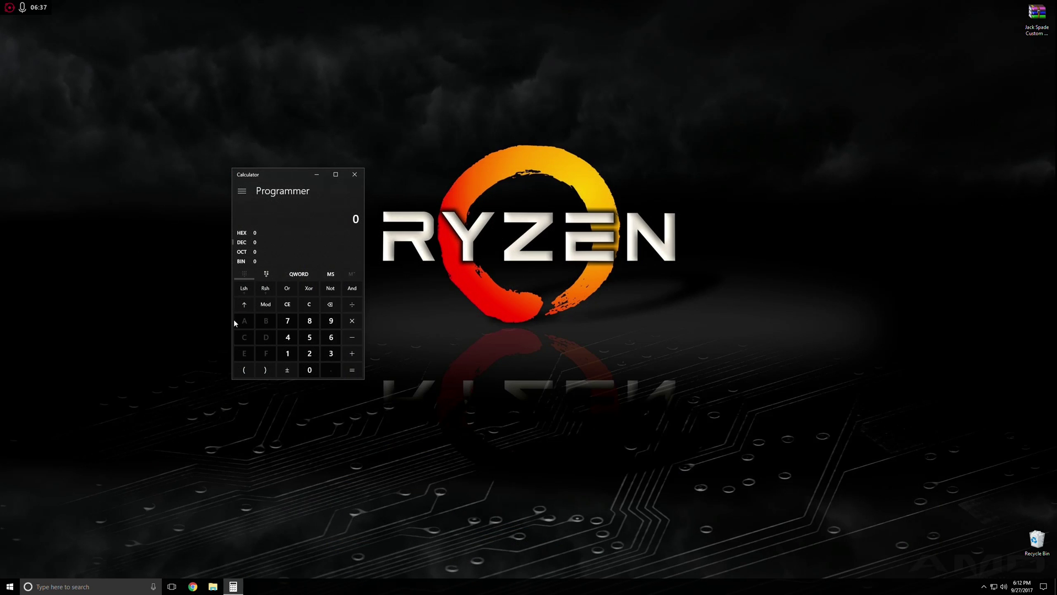
Switch Global WattMan to Custom with manual voltage control, set power limit 100, and apply
left_click(483, 259)
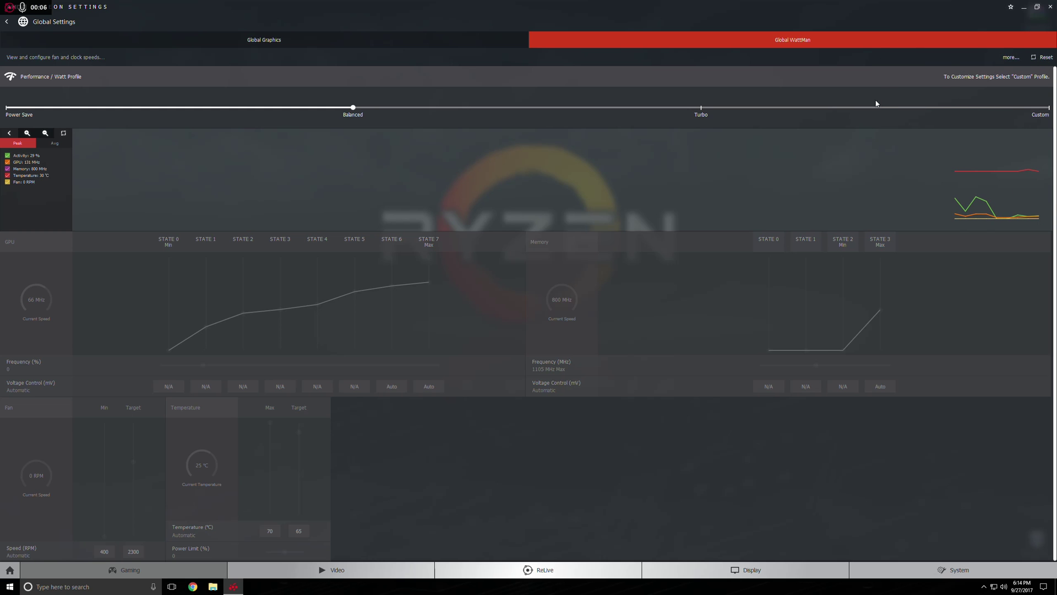
left_click(993, 115)
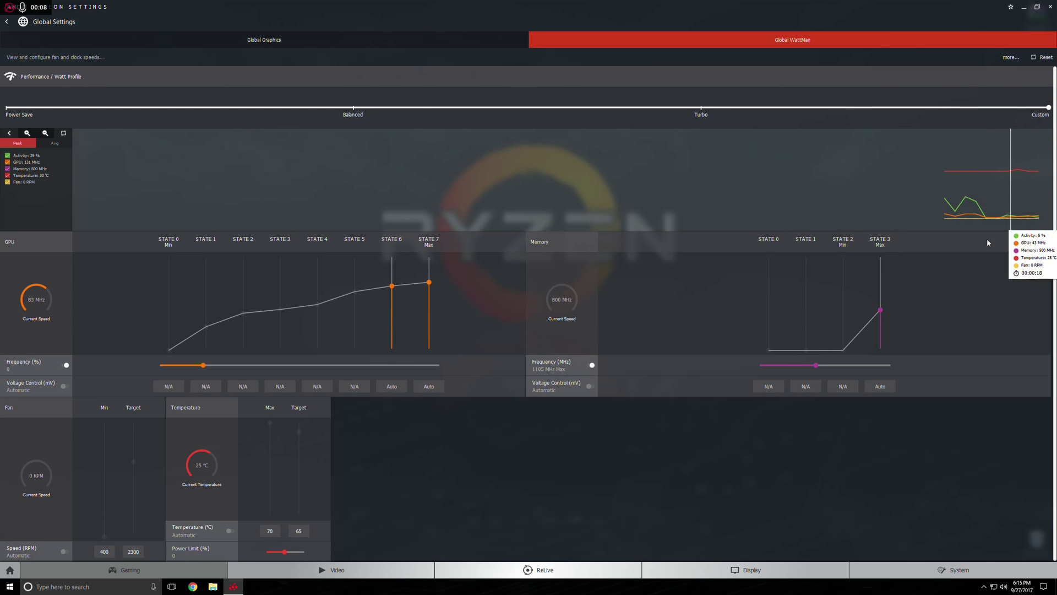
left_click(64, 386)
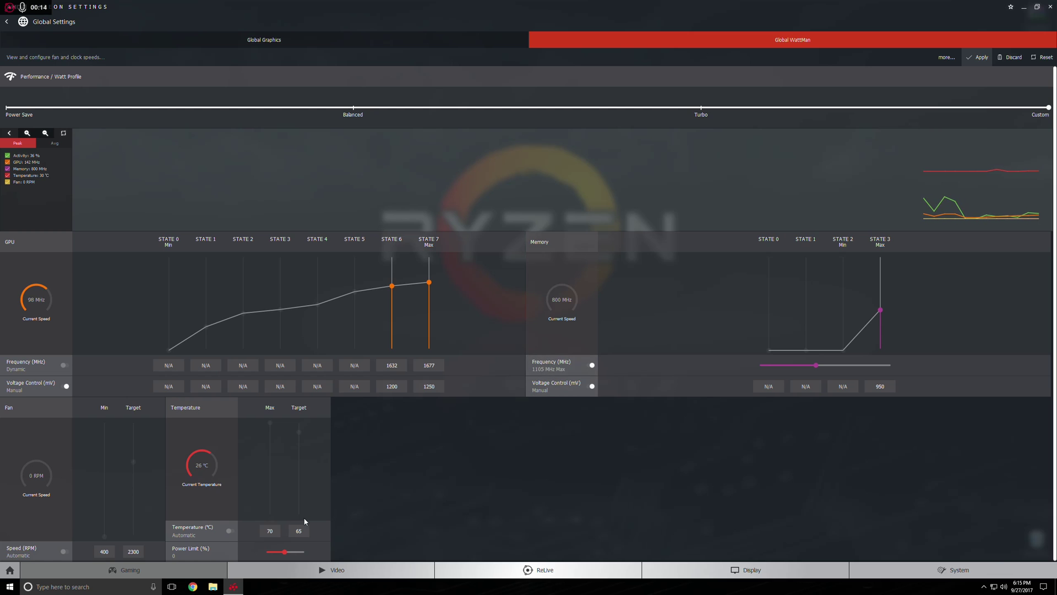
left_click_drag(283, 554, 304, 553)
left_click(979, 58)
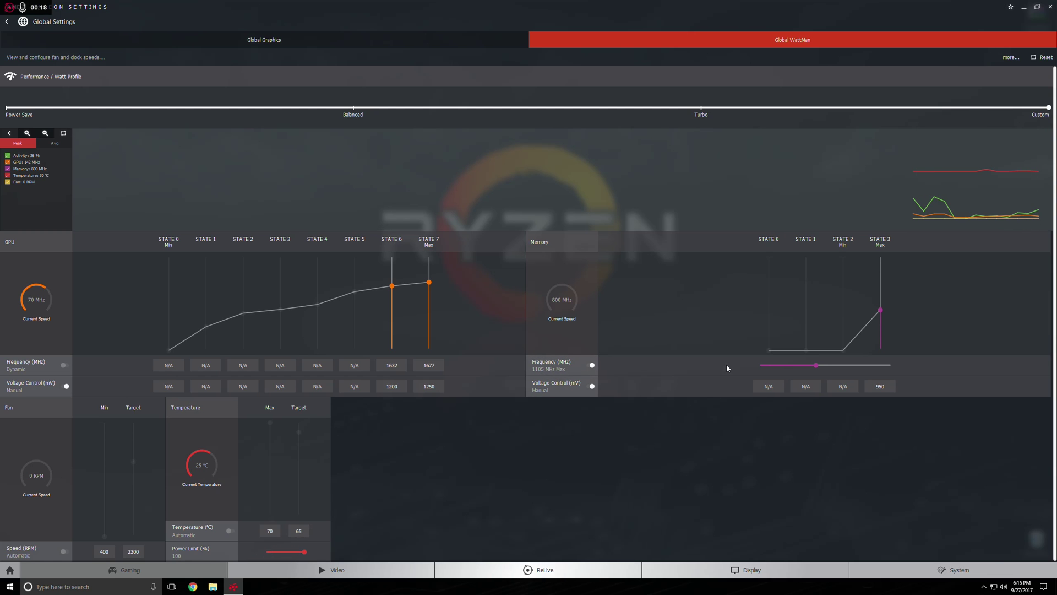